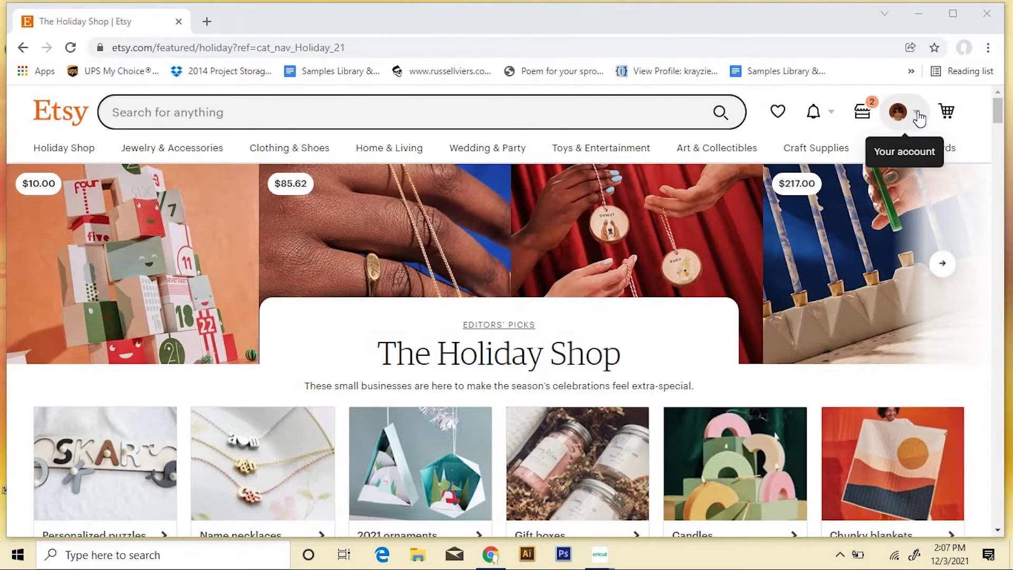
# Open the Etsy account dropdown from the profile avatar on the Holiday Shop page
pyautogui.click(918, 117)
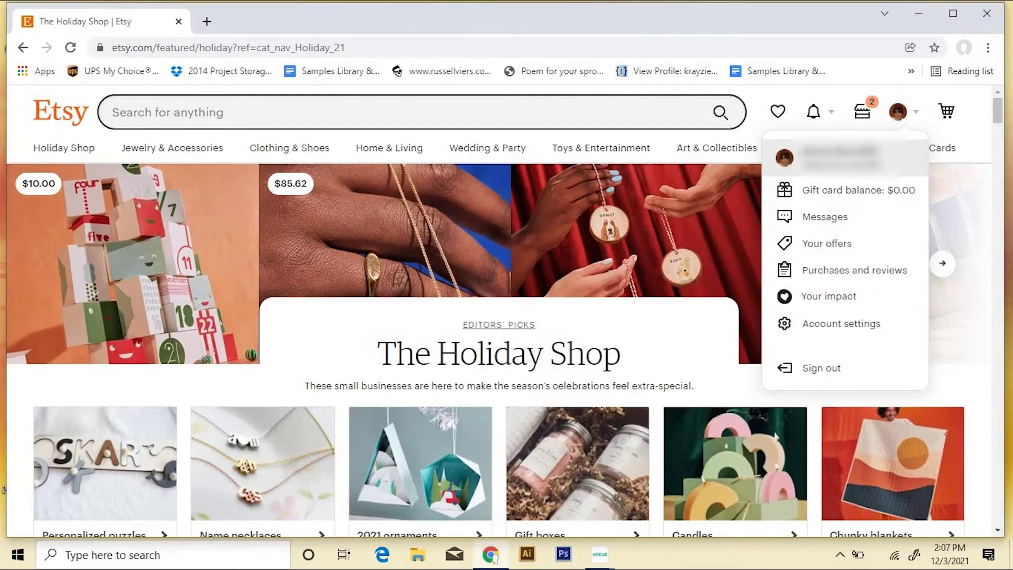
# Go to Purchases and reviews and open Download Files for the Believe SVG order
pyautogui.click(837, 270)
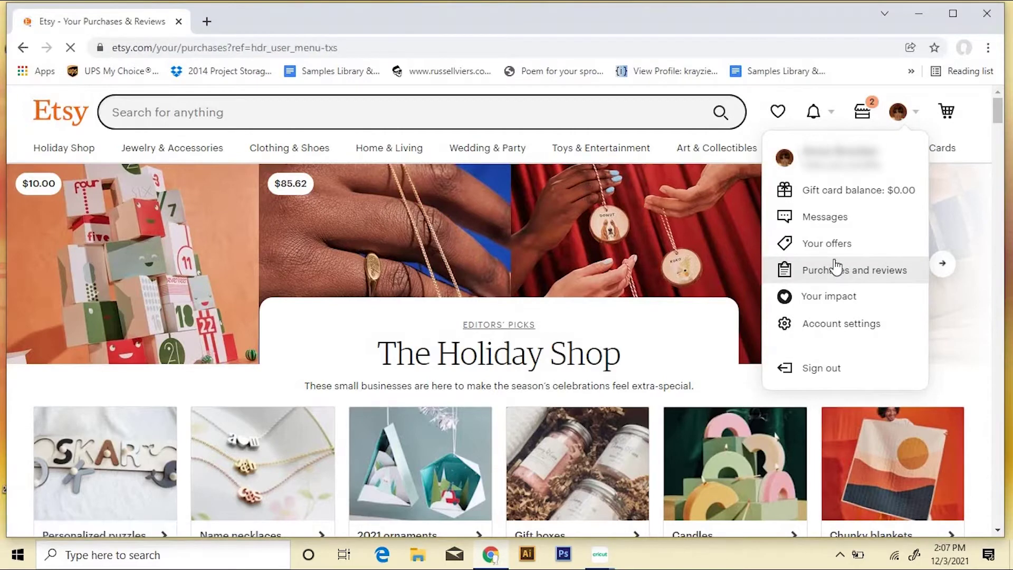
pyautogui.scroll(-5, 988, 185)
pyautogui.scroll(-2, 985, 198)
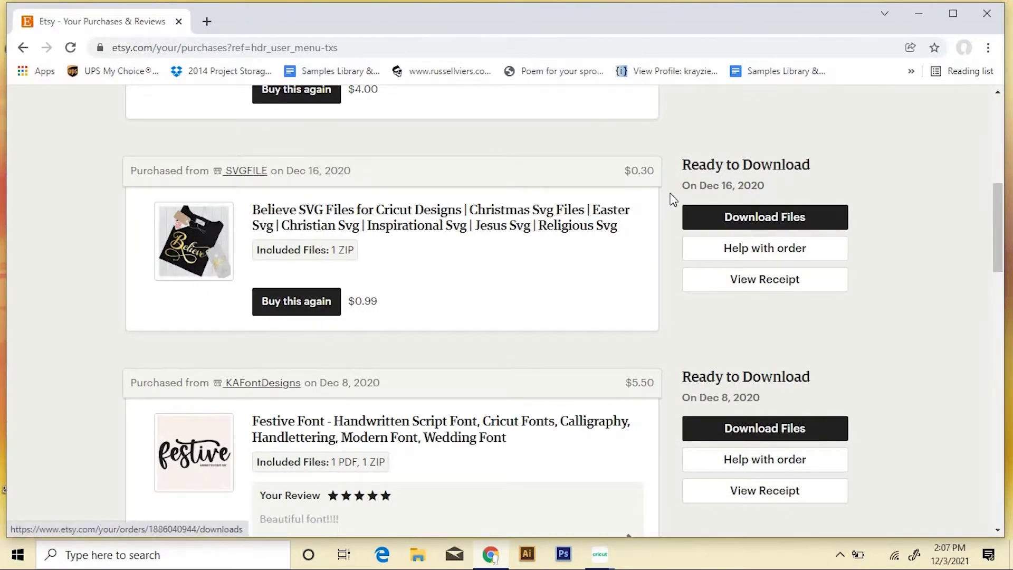
pyautogui.click(768, 226)
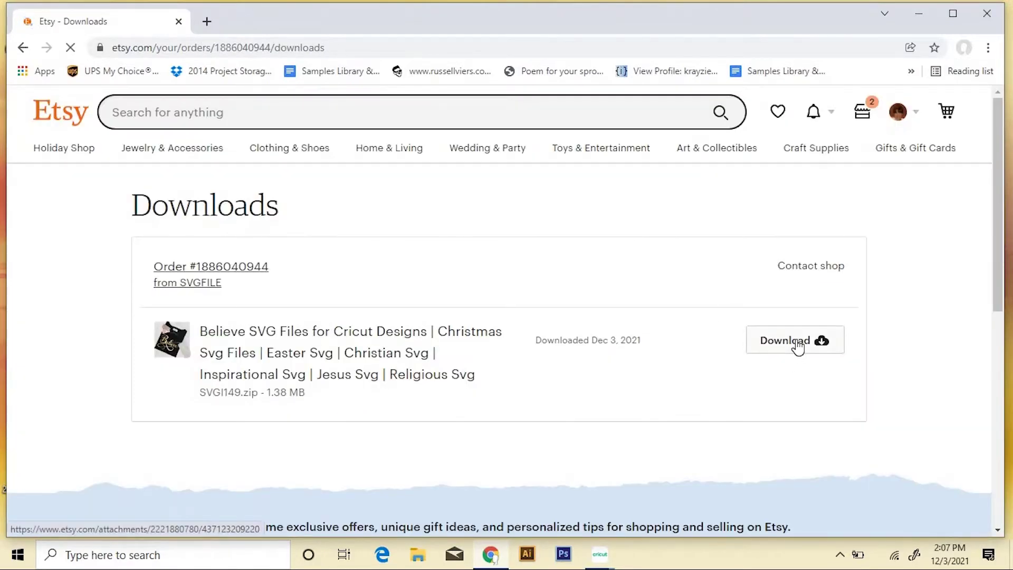
# Download the Believe SVG zip and show it in its Downloads folder
pyautogui.click(797, 349)
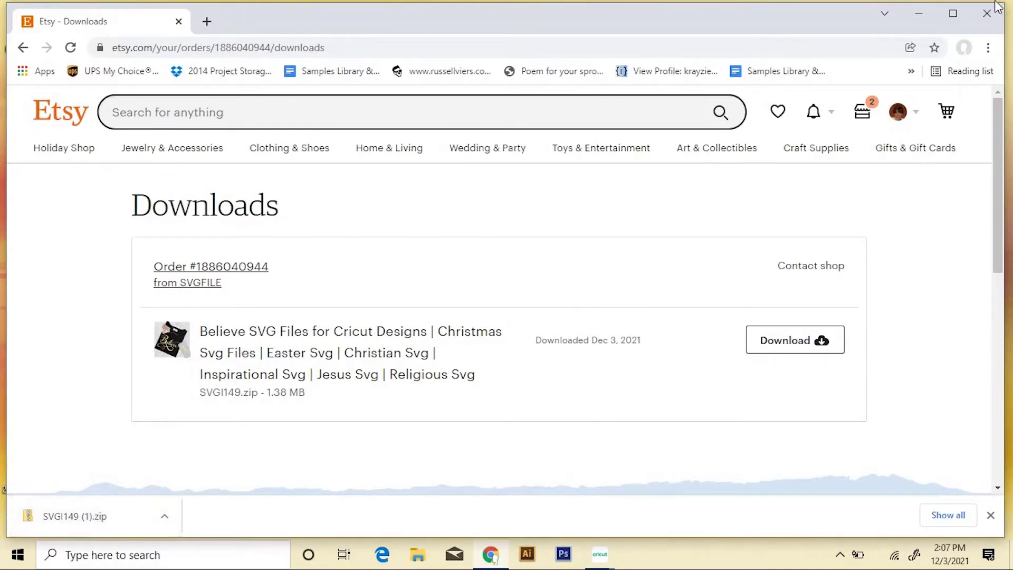
pyautogui.click(164, 518)
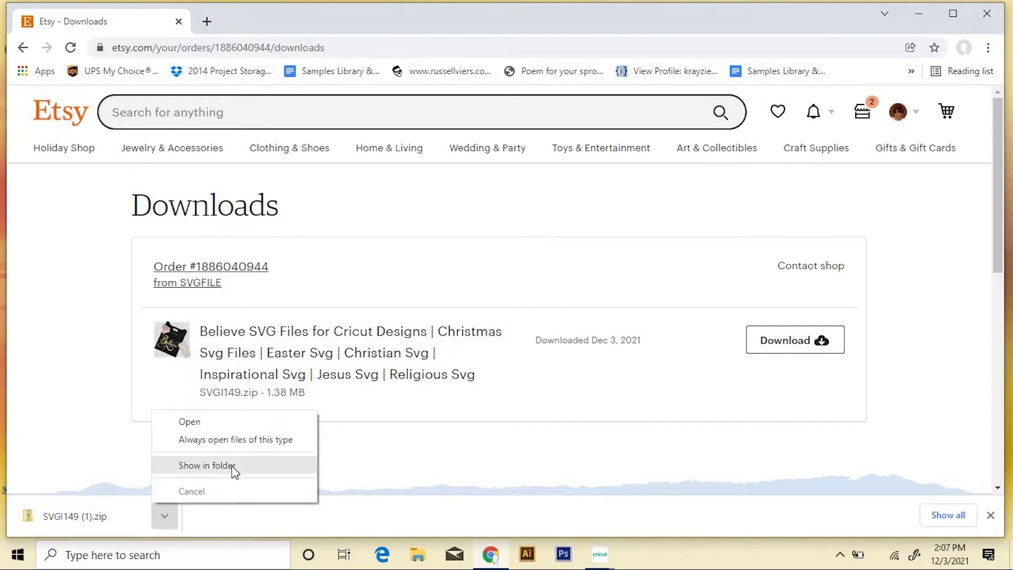
pyautogui.click(207, 466)
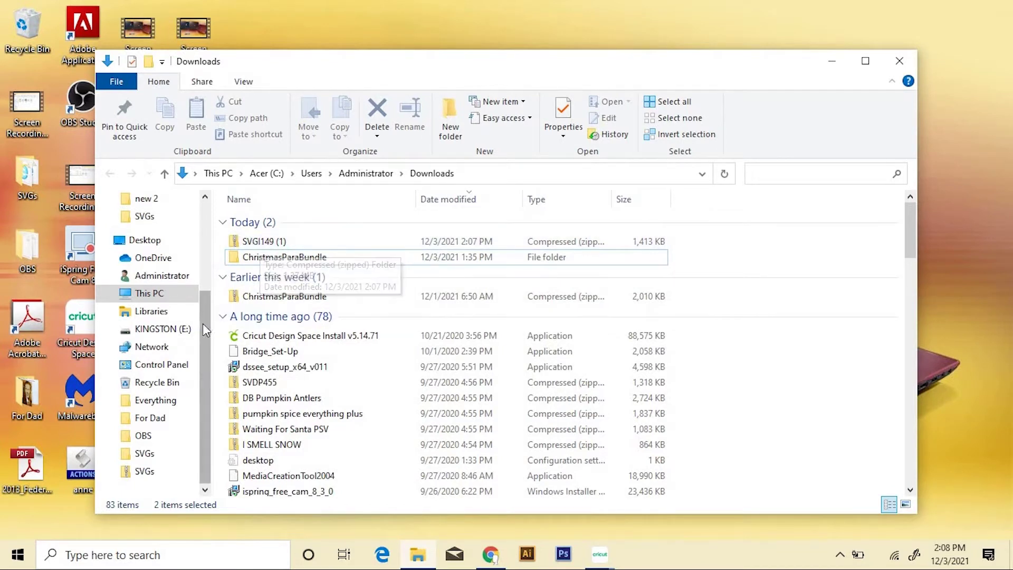
# Extract SVGI149 (1).zip to the default SVGI149 (1) folder in Downloads
pyautogui.moveTo(203, 324); pyautogui.dragTo(197, 184)
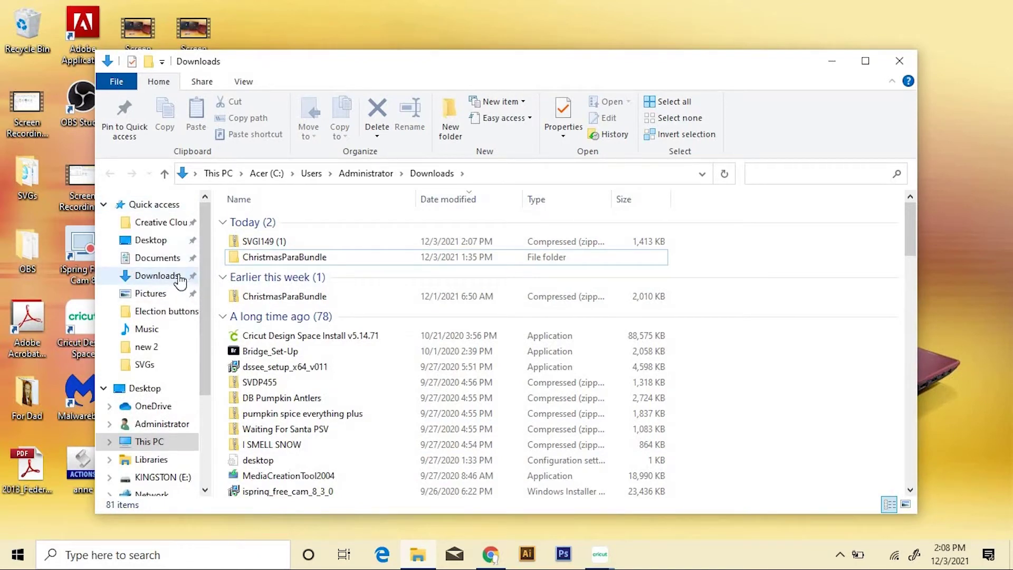
pyautogui.click(248, 240)
pyautogui.rightClick(249, 241)
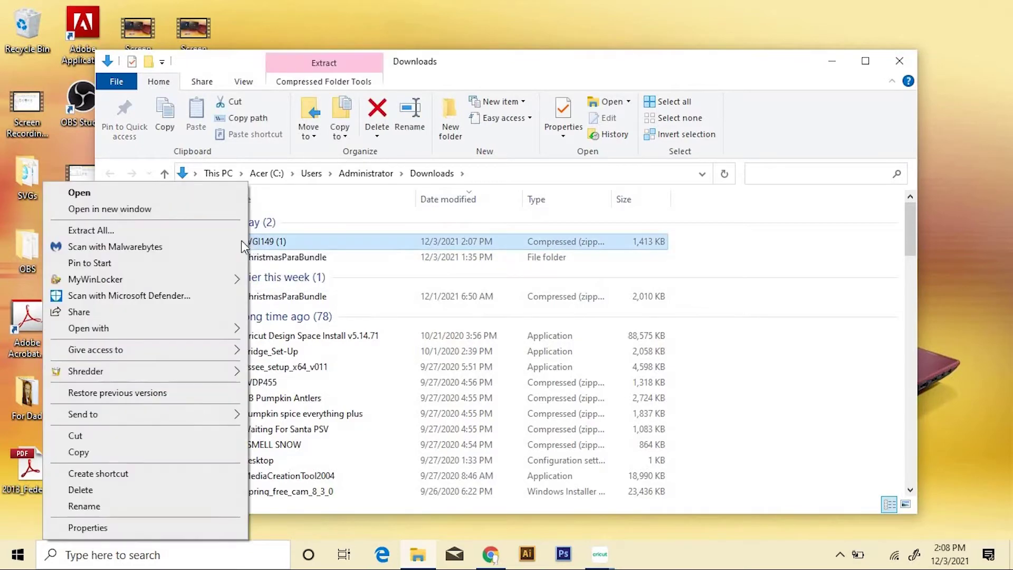
pyautogui.click(91, 230)
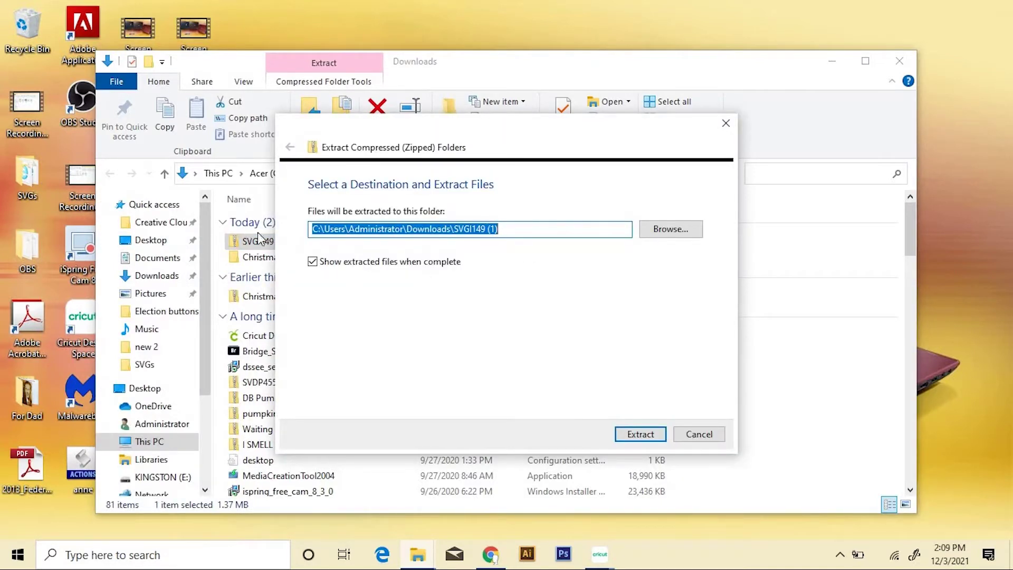
pyautogui.click(641, 435)
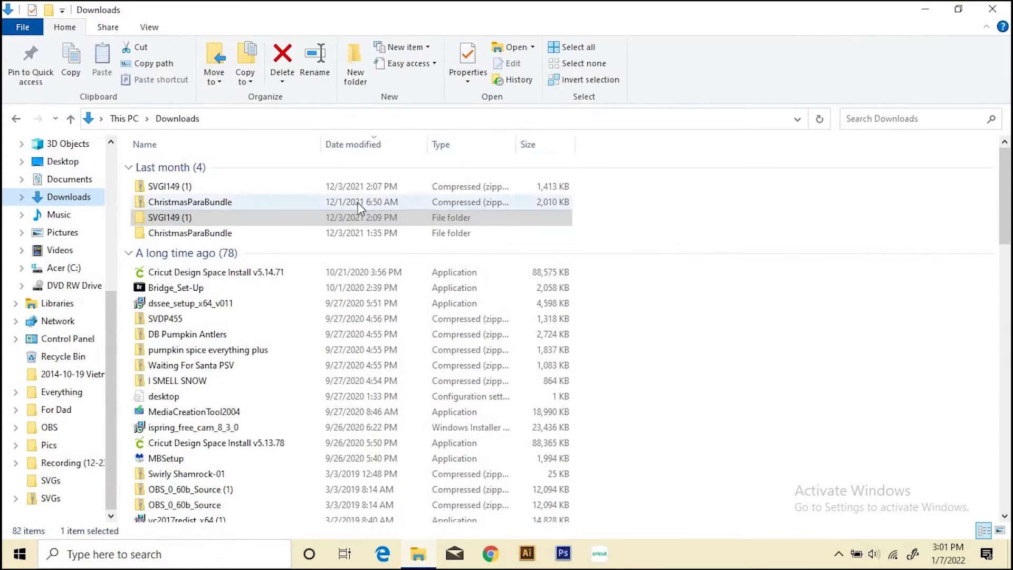
# Open SVGI149 (1) > SVGI149 and select the Believe SVG document
pyautogui.click(150, 221)
pyautogui.moveTo(169, 185)
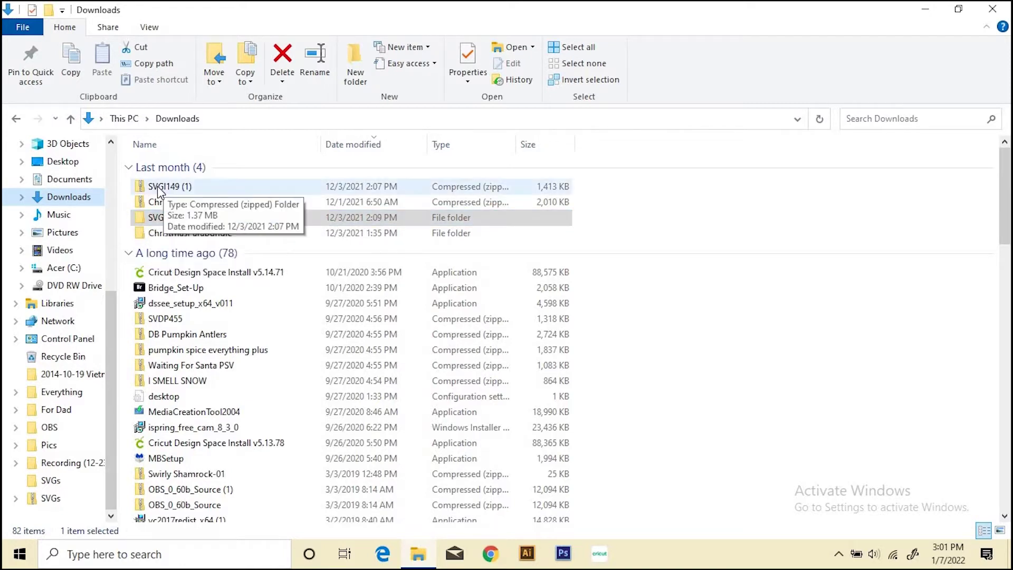
pyautogui.click(141, 216)
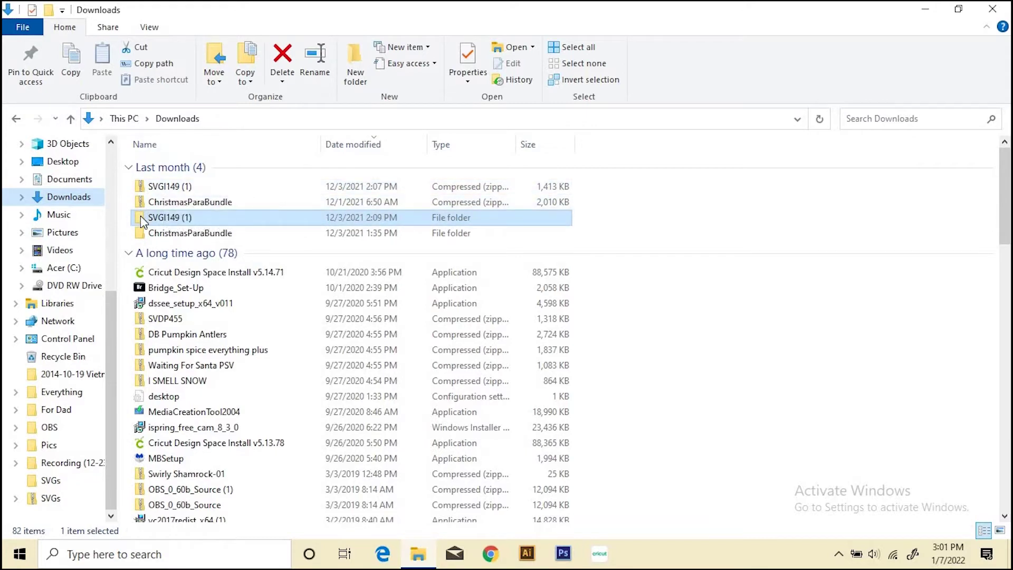
pyautogui.doubleClick(140, 215)
pyautogui.doubleClick(161, 168)
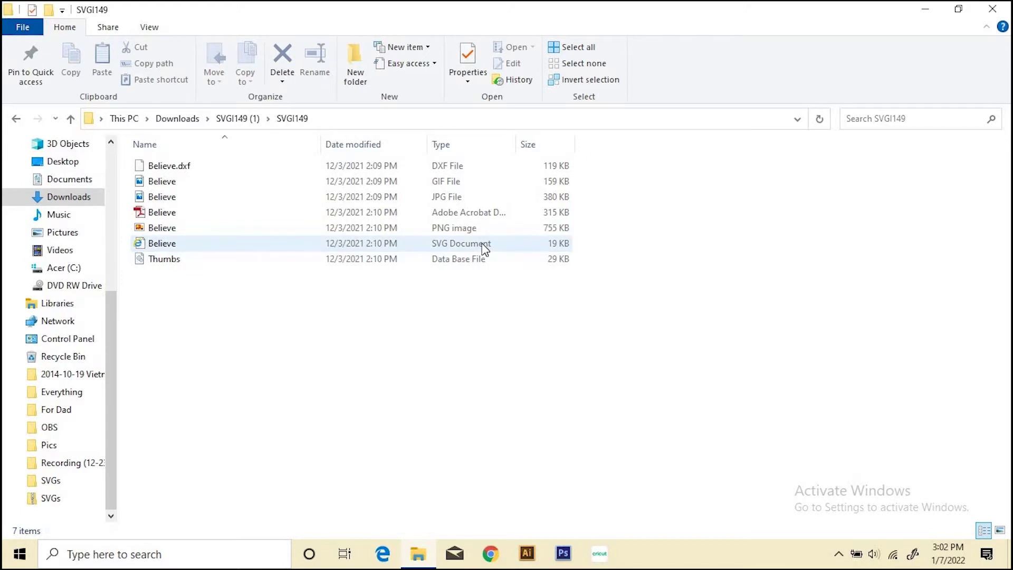
pyautogui.click(134, 250)
pyautogui.click(145, 248)
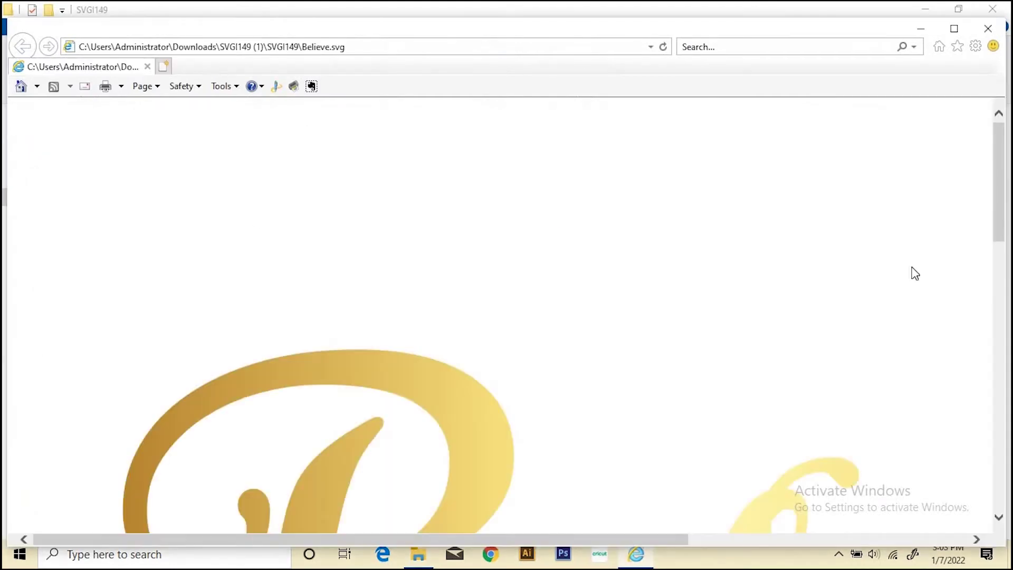
pyautogui.moveTo(997, 206)
pyautogui.mouseDown()
pyautogui.moveTo(980, 312)
pyautogui.moveTo(997, 253)
pyautogui.mouseUp()
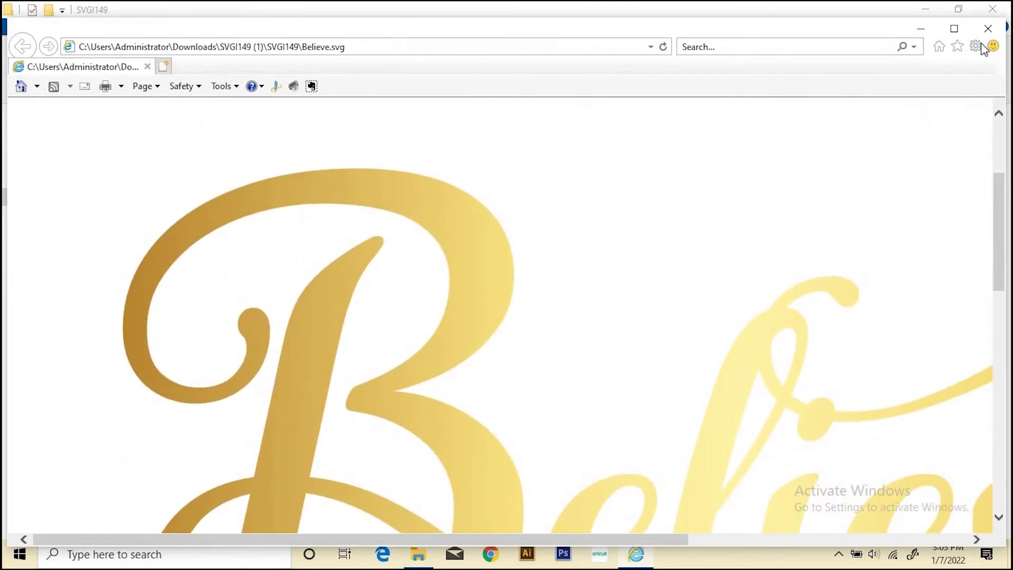
# Close the Believe SVG browser preview and bring up the Cricut Design Space home screen
pyautogui.click(987, 29)
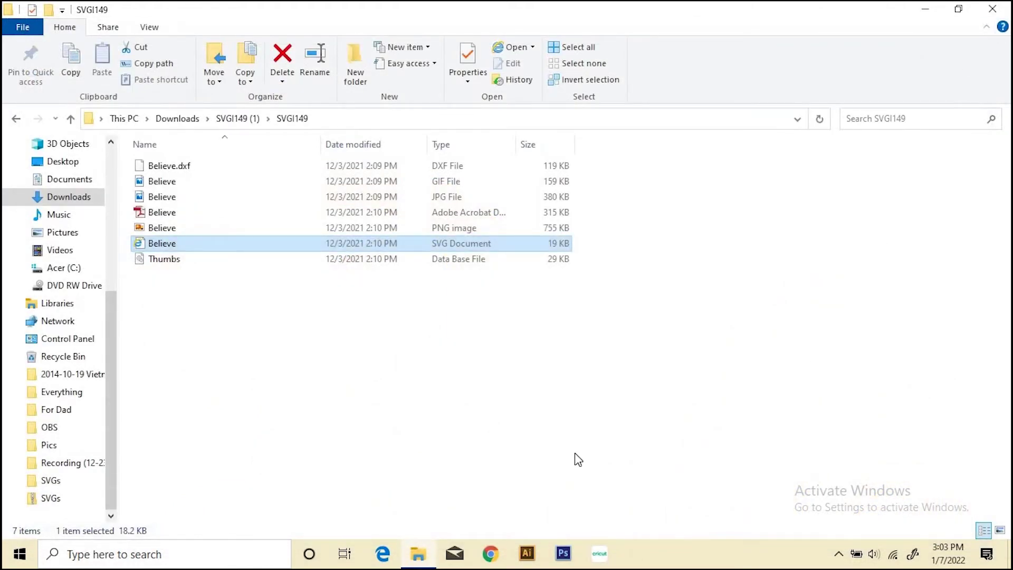
pyautogui.click(600, 554)
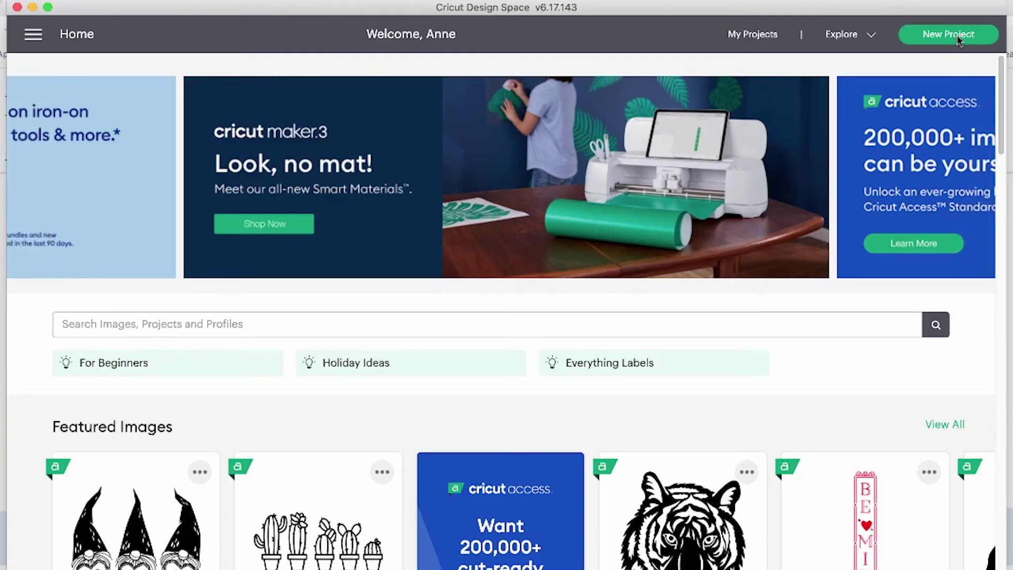
# Start a new project and open the Upload Image file browser
pyautogui.click(957, 35)
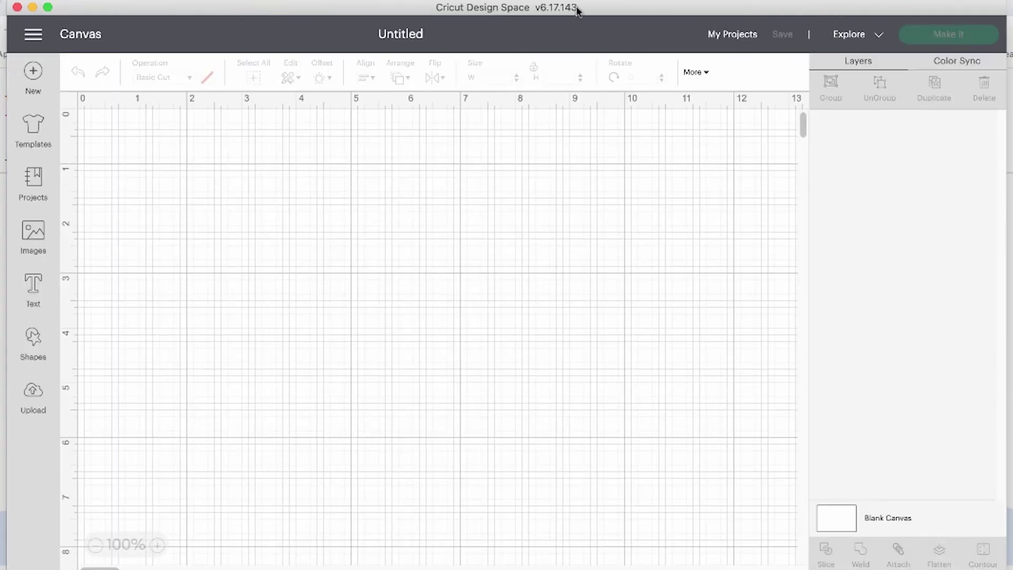
pyautogui.click(33, 396)
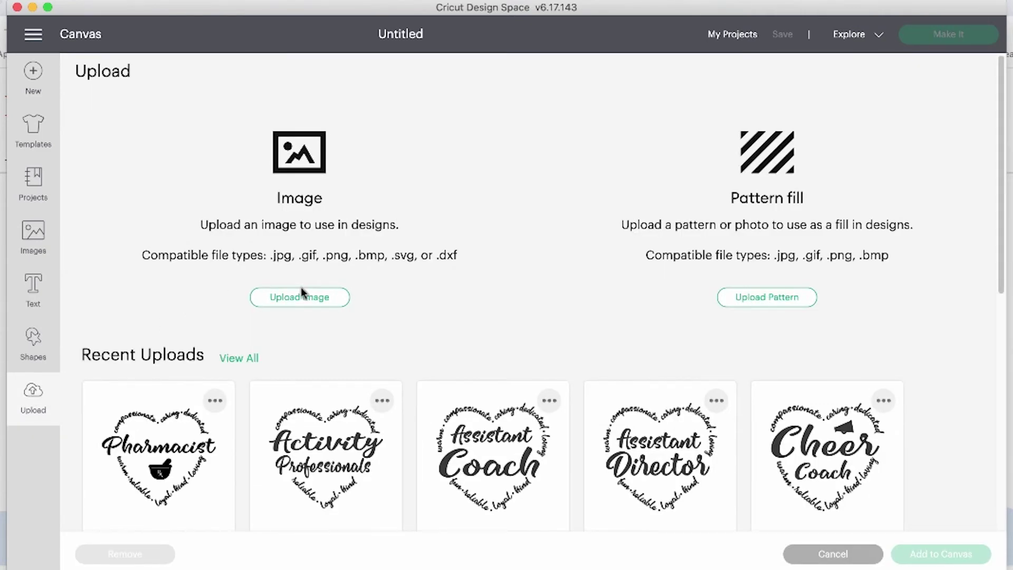
pyautogui.click(318, 298)
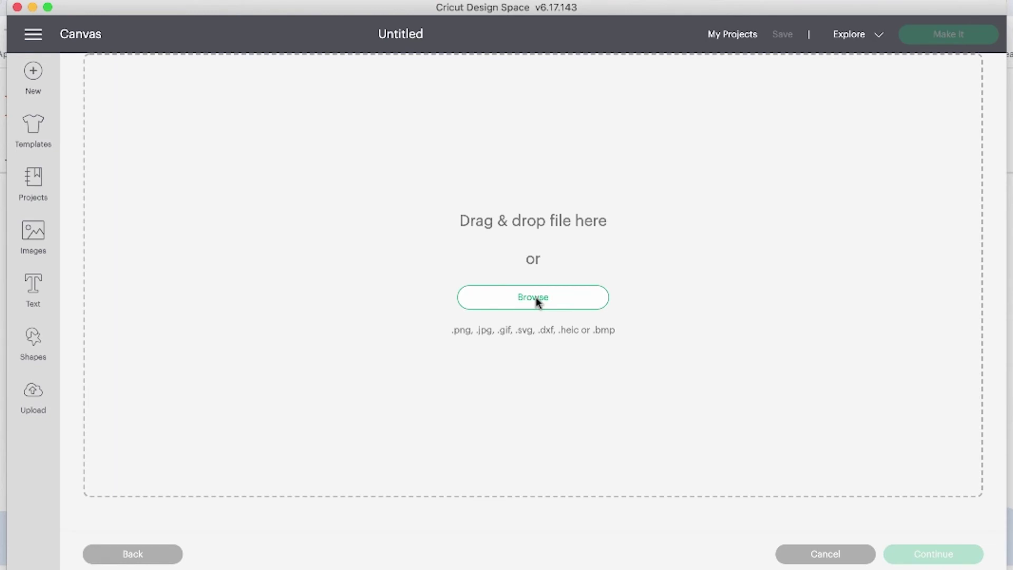
pyautogui.click(344, 257)
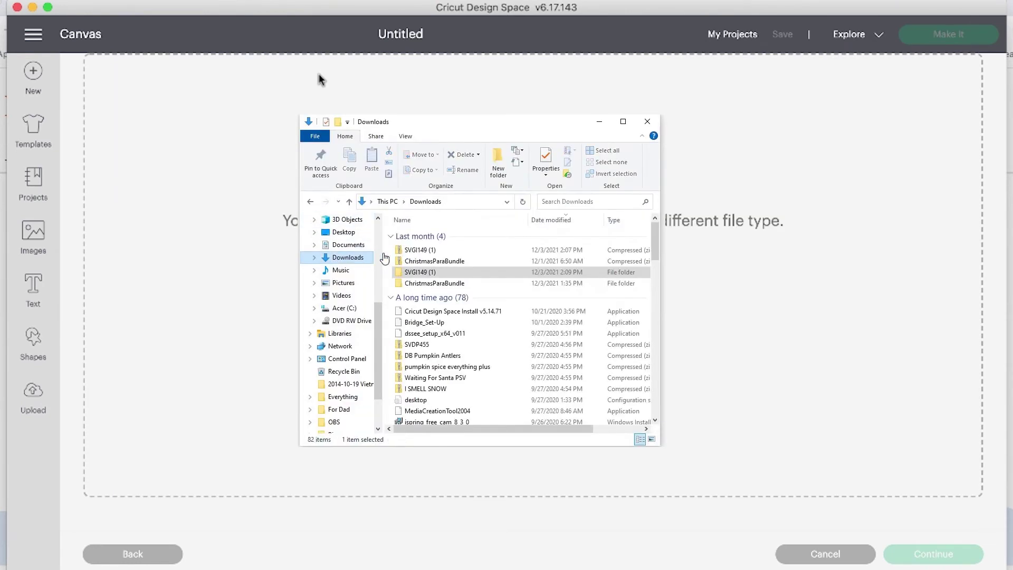
# Load the Believe SVG from Downloads > SVGI149 (1) > SVGI149
pyautogui.click(419, 272)
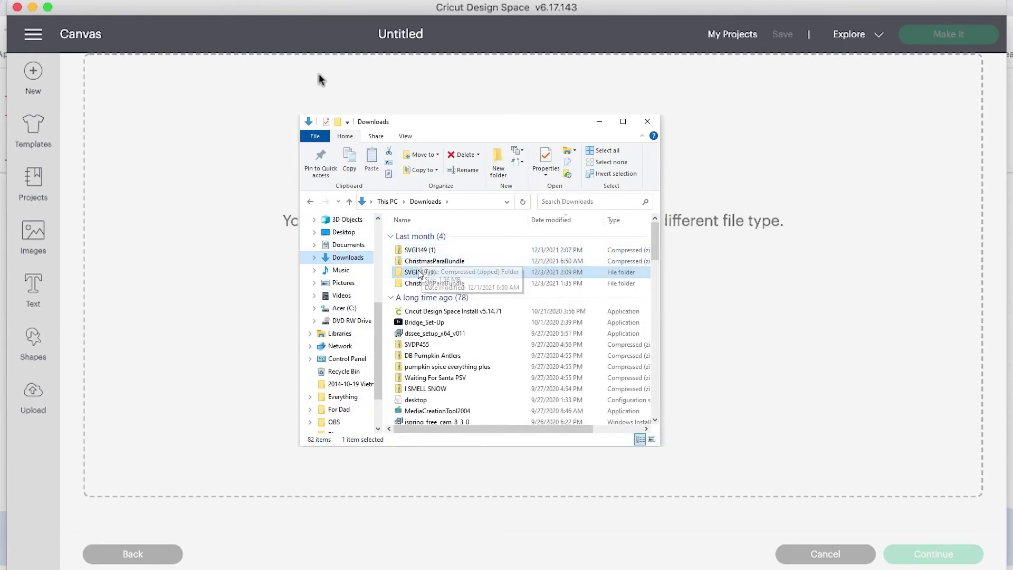
pyautogui.doubleClick(420, 273)
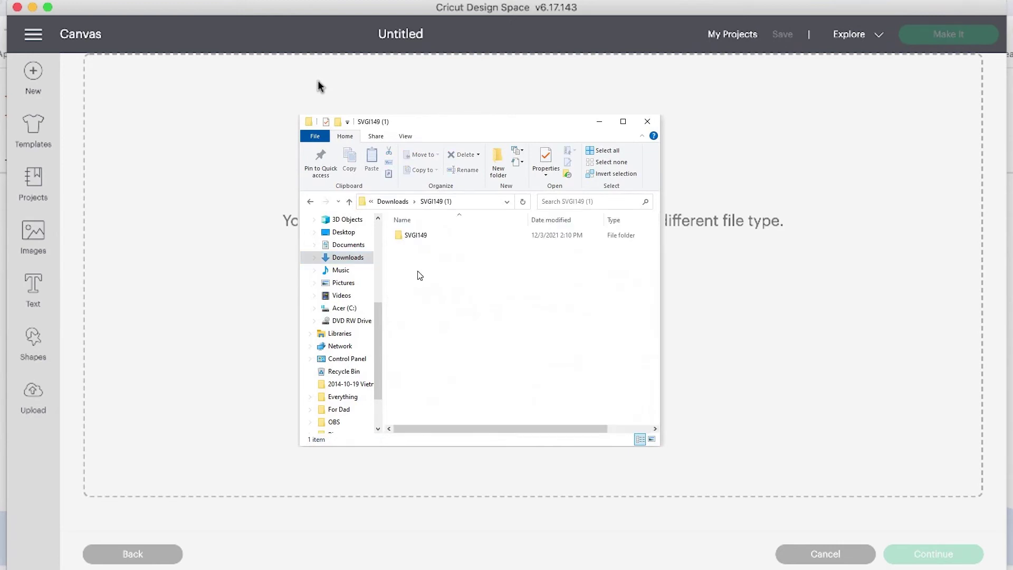
pyautogui.doubleClick(417, 238)
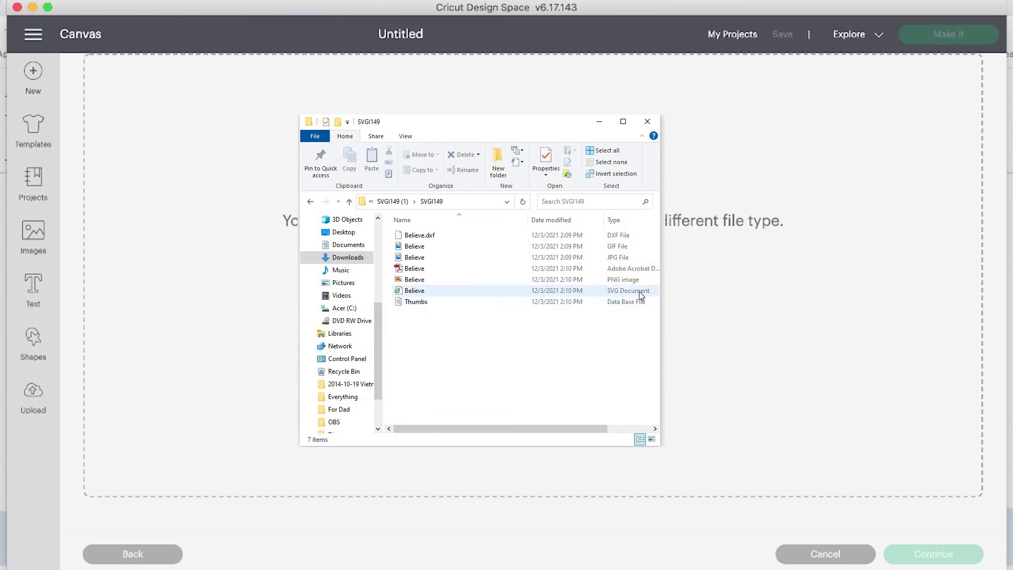
pyautogui.click(439, 293)
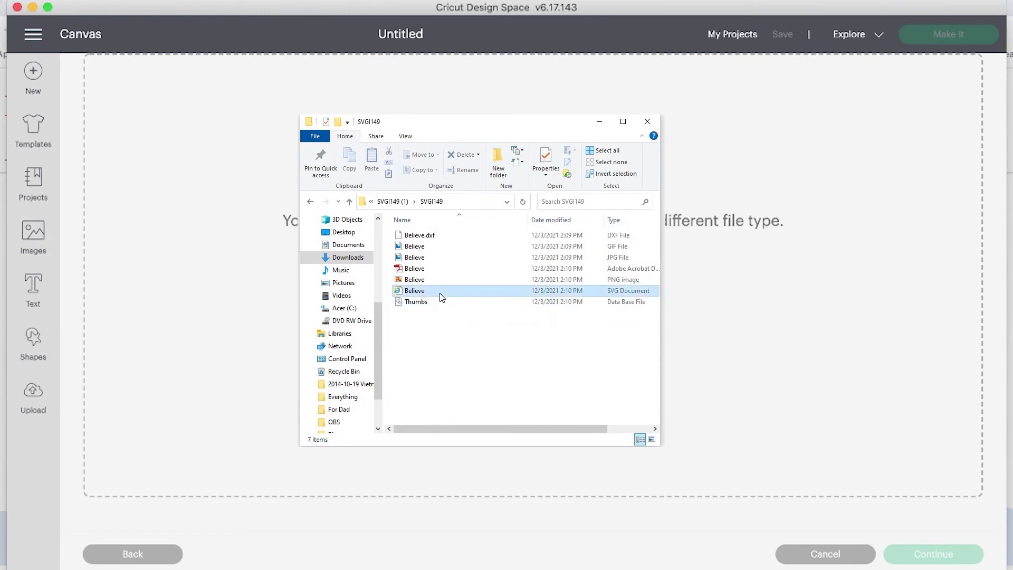
pyautogui.doubleClick(443, 290)
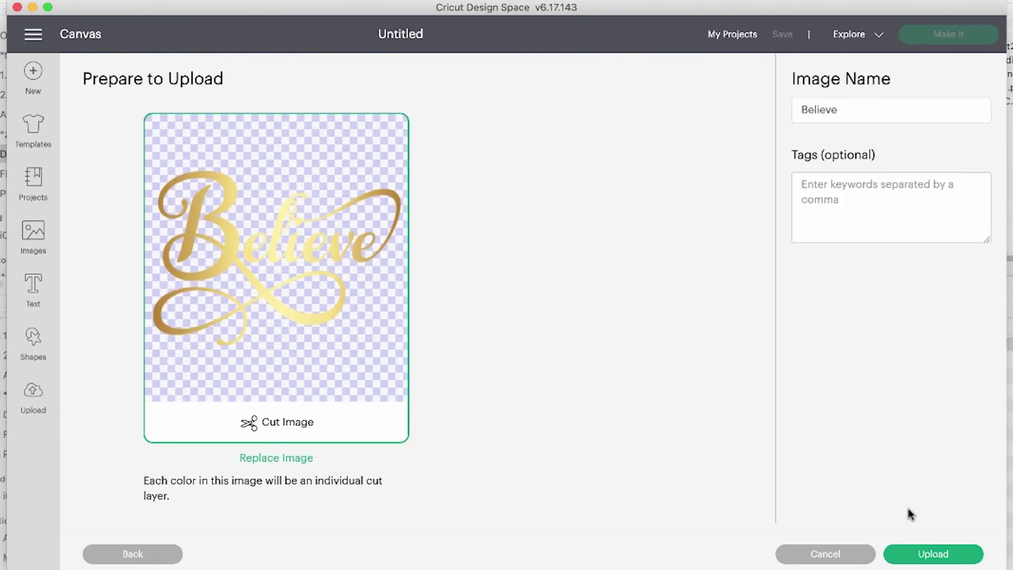
# Upload the Believe image and add it from Recent Uploads to the canvas
pyautogui.click(929, 555)
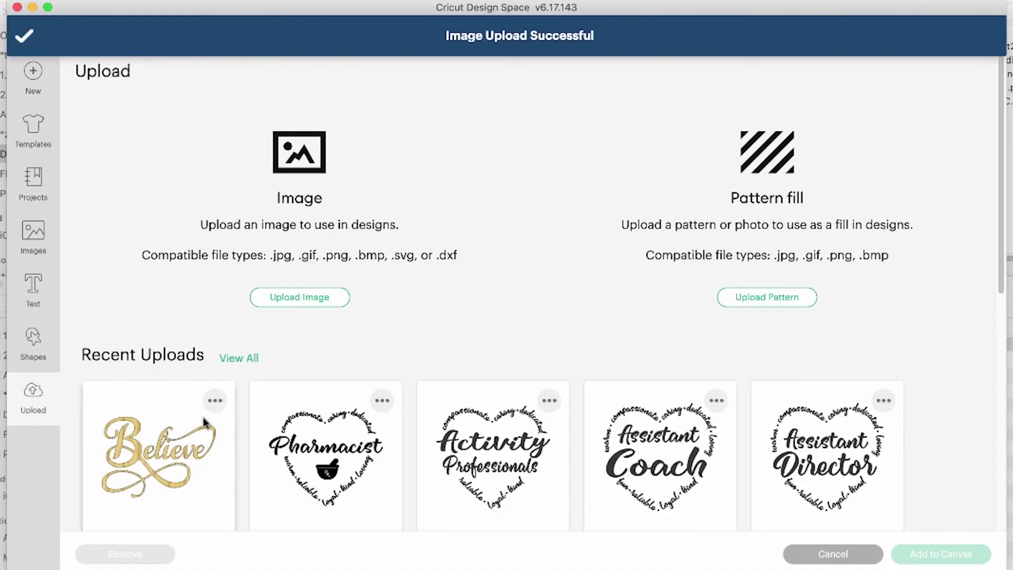
pyautogui.click(169, 446)
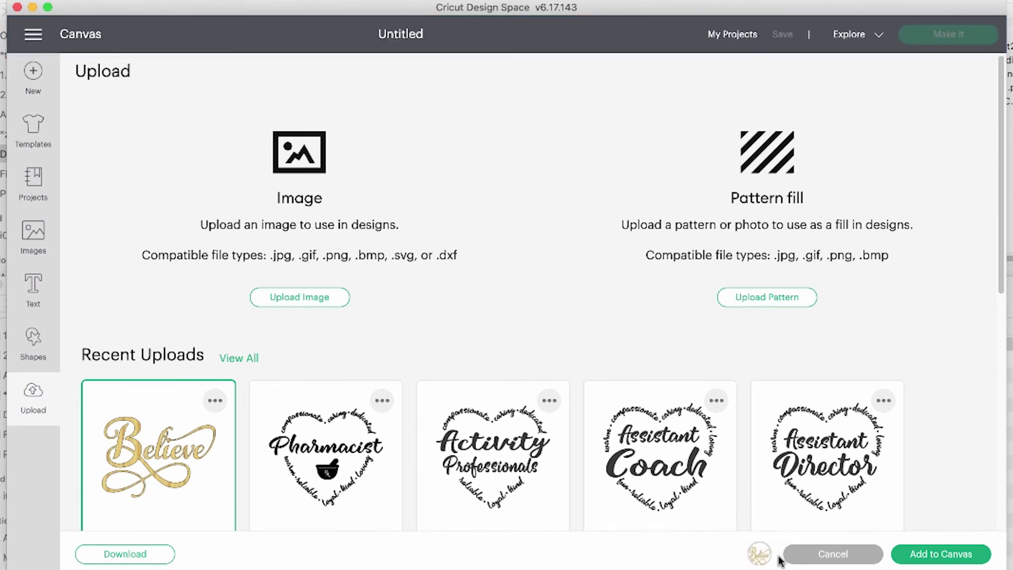
pyautogui.click(937, 554)
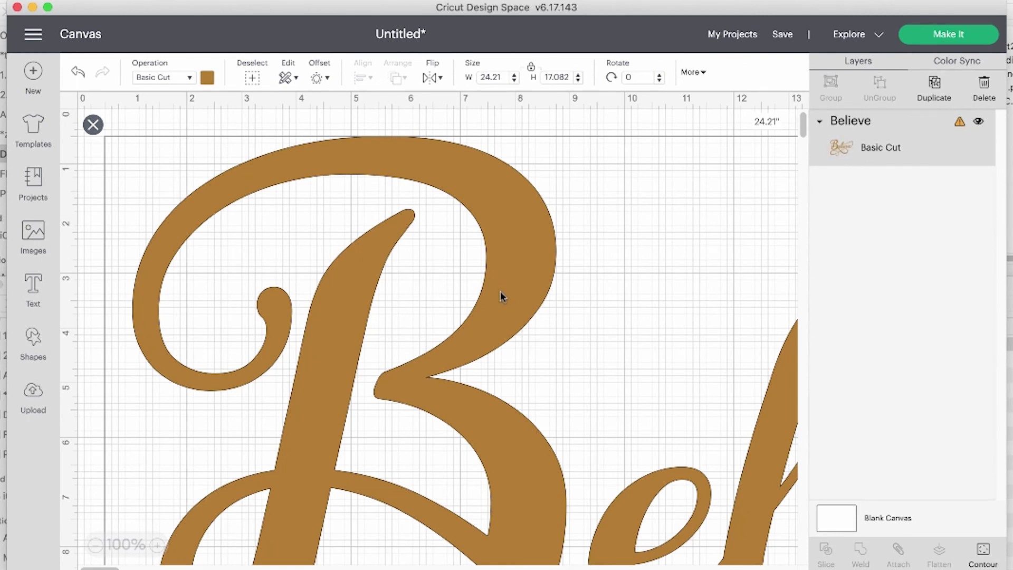
# Zoom out and resize the Believe design to 9.029 x 6.37 inches
pyautogui.click(95, 546)
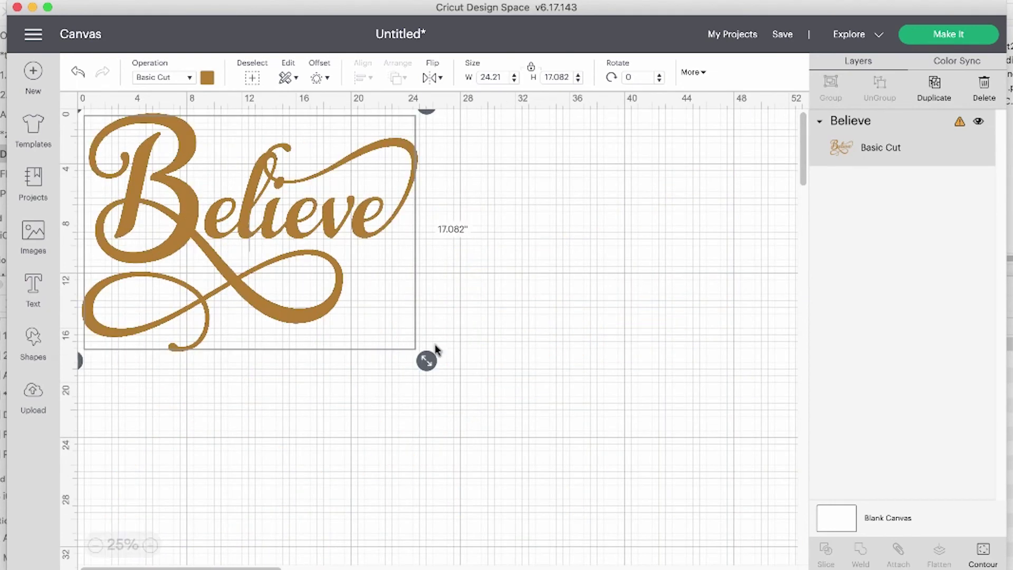
pyautogui.moveTo(426, 362); pyautogui.dragTo(241, 210)
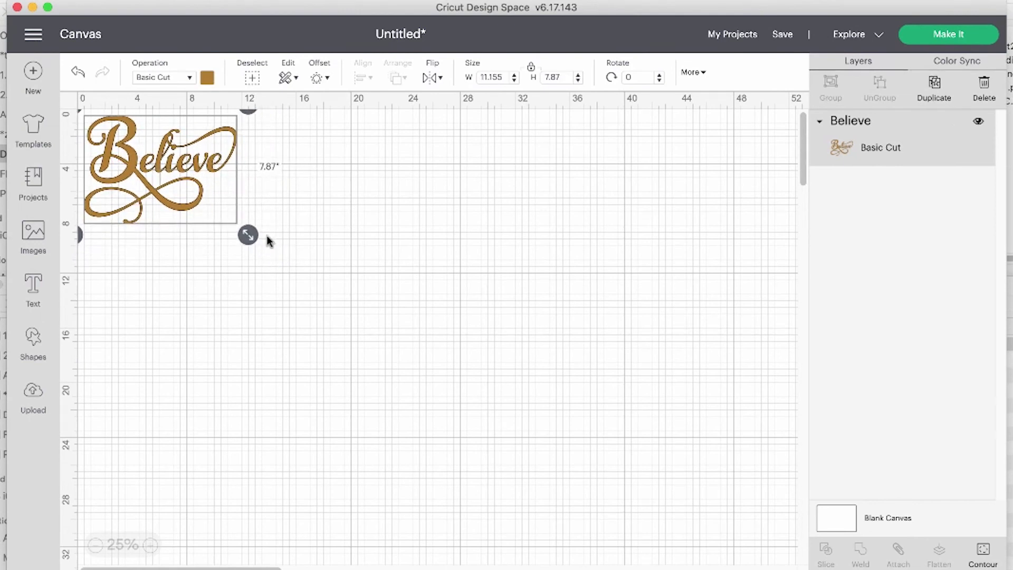
pyautogui.moveTo(213, 220); pyautogui.dragTo(218, 214)
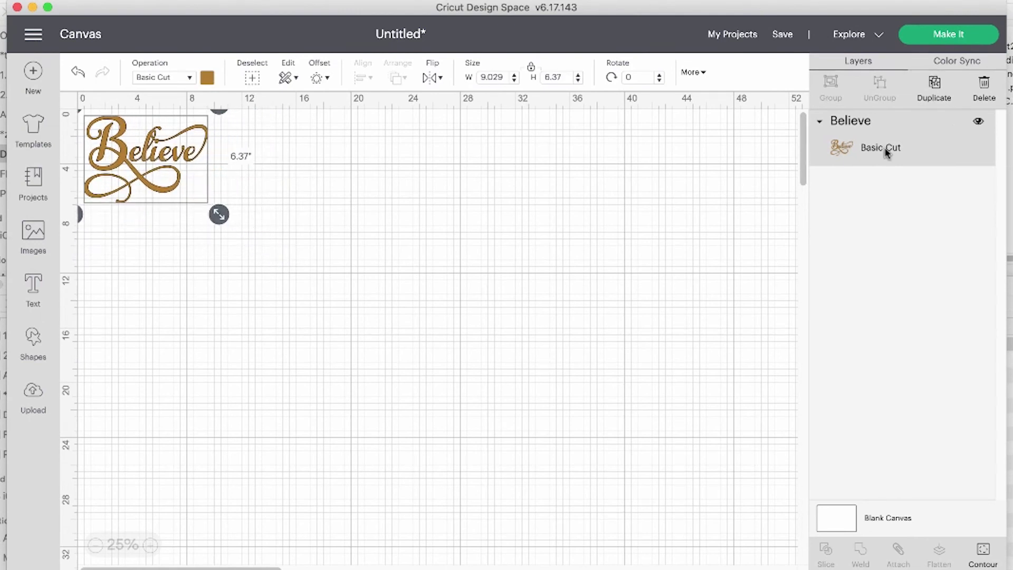